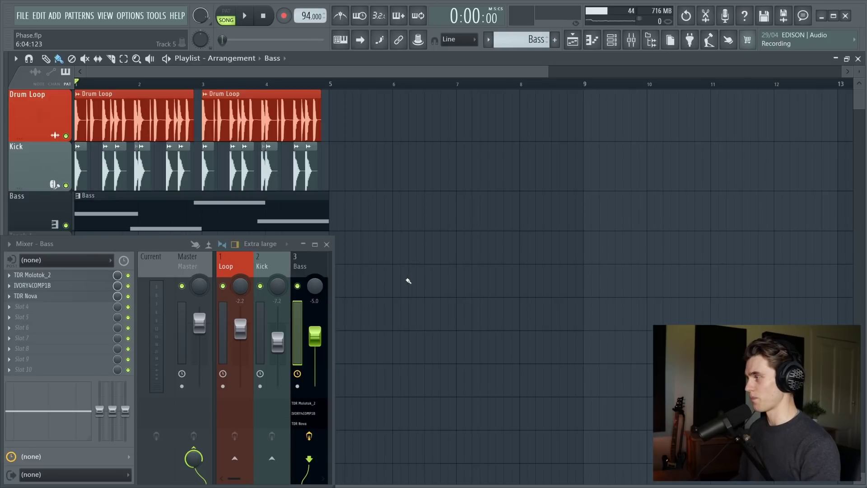
- Inspect the Bass track's IVORY4COMP1B and TDR Nova plugins, then close both windows
click(59, 277)
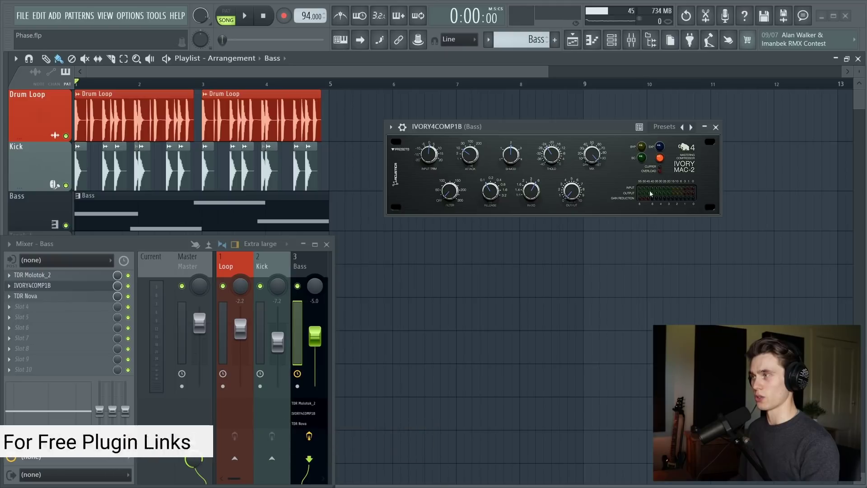
click(716, 126)
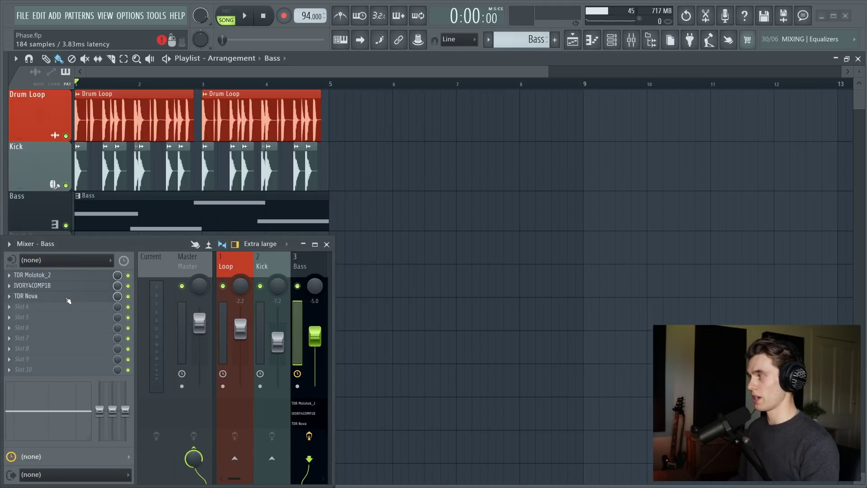
click(27, 296)
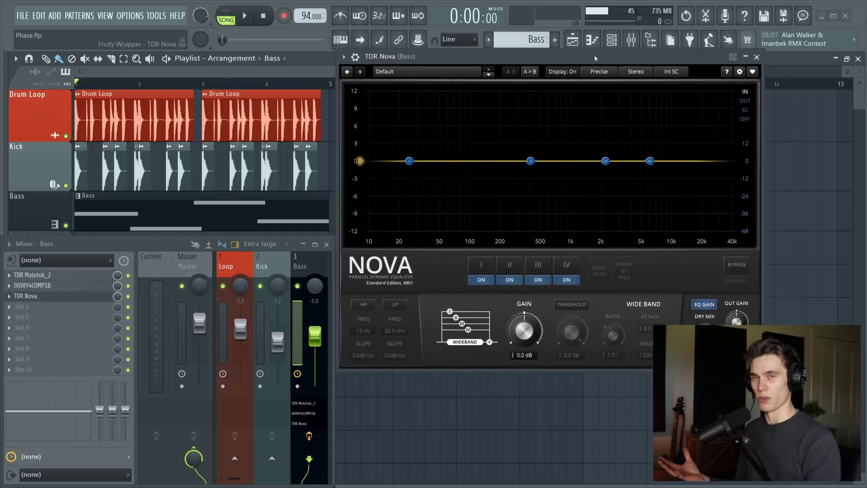
click(757, 57)
click(272, 268)
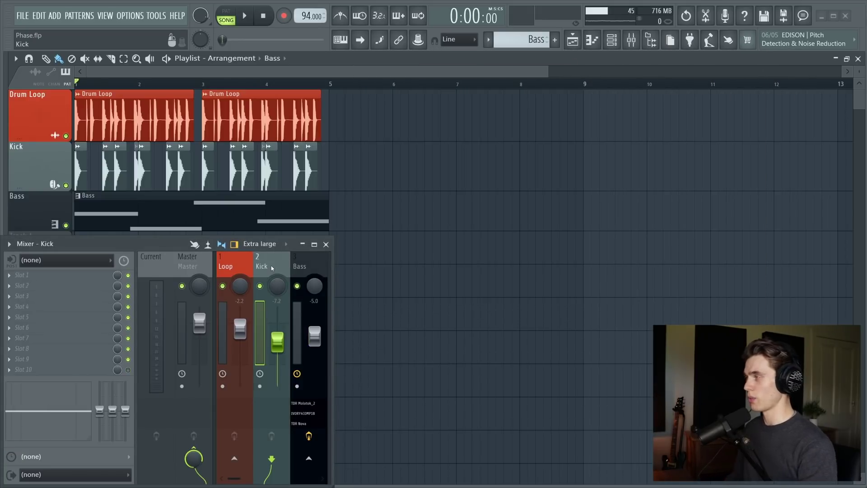
key(Right)
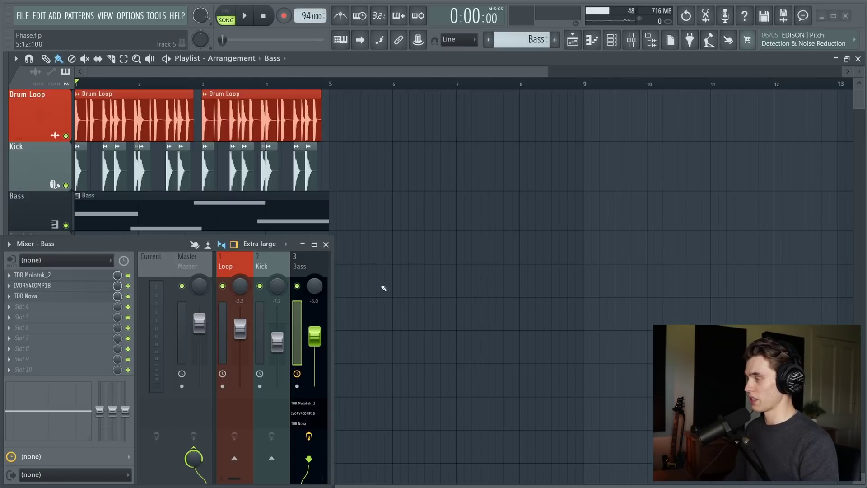
key(space)
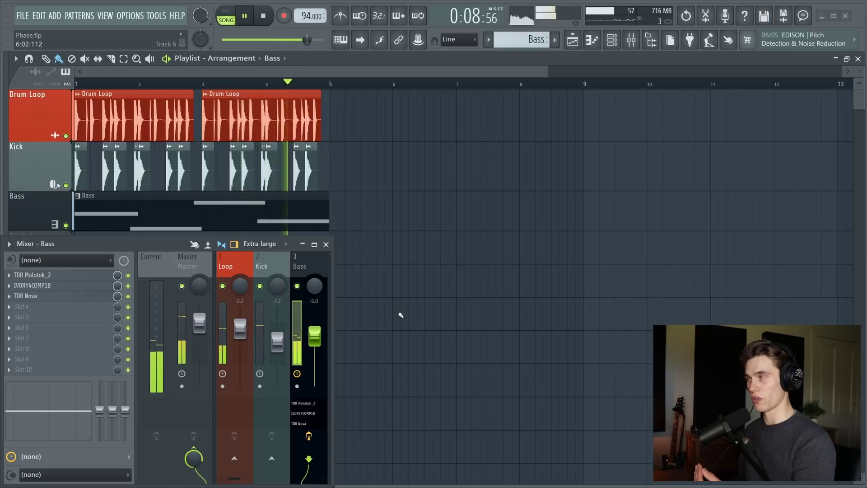
key(space)
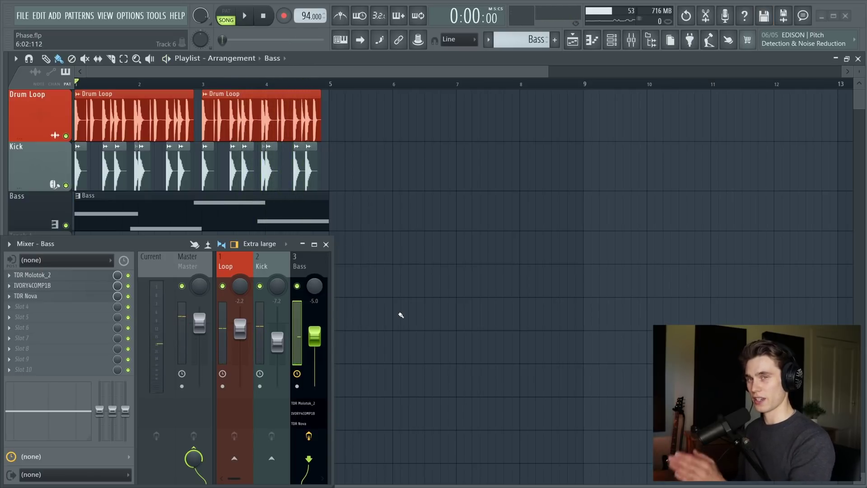
click(270, 317)
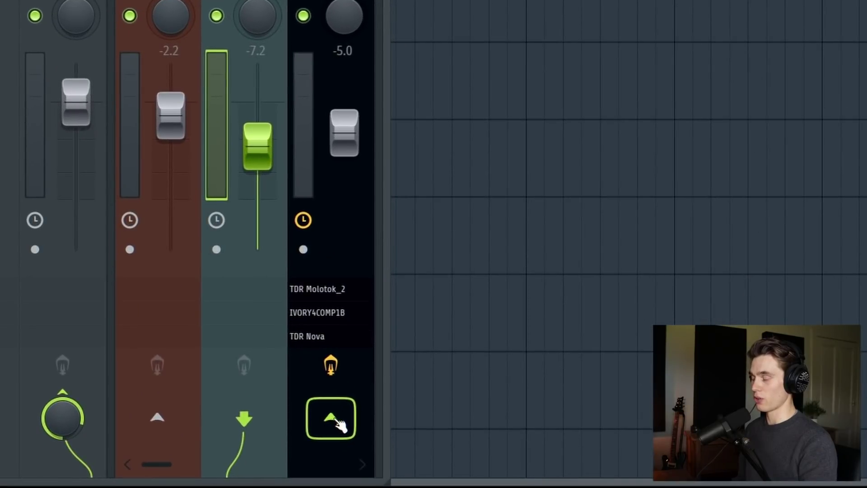
- Sidechain the Kick mixer track into the Bass track with the send level at 0%
right_click(334, 416)
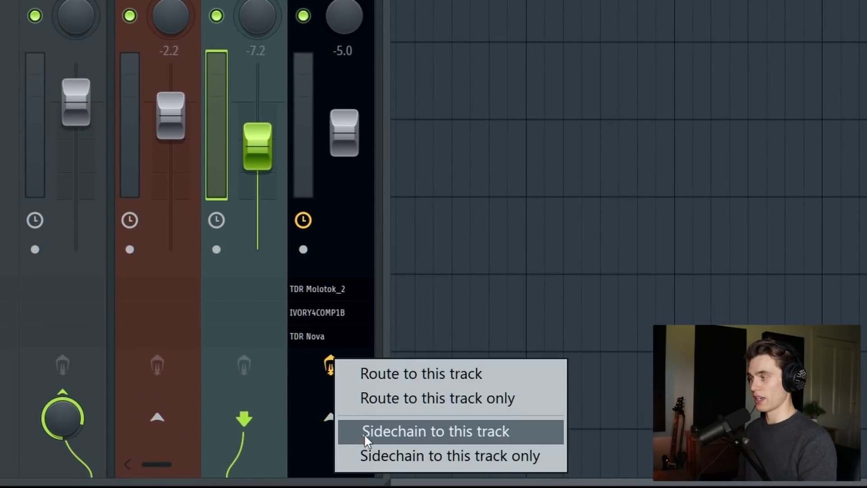
click(491, 433)
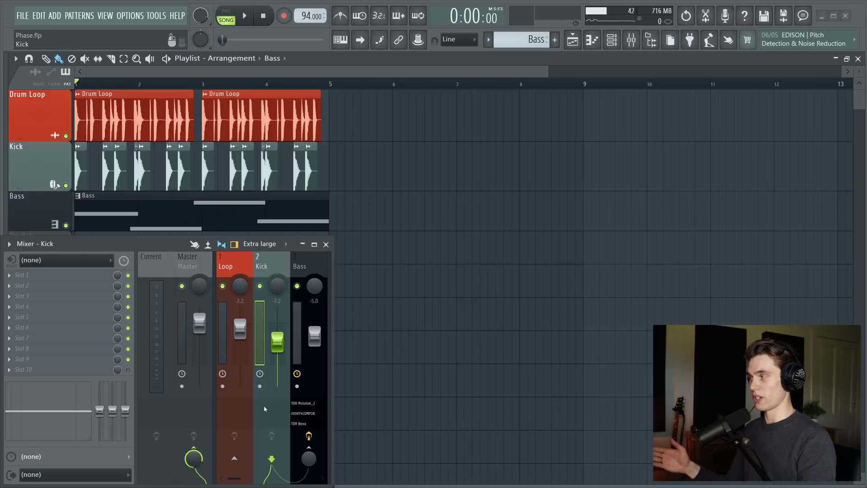
- Select the Bass mixer track and disable its IVORY4COMP1B compressor slot
click(318, 266)
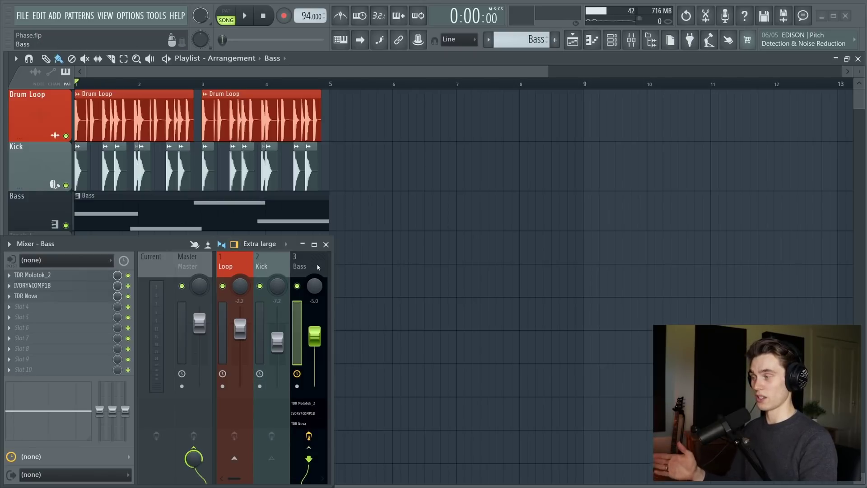
click(277, 271)
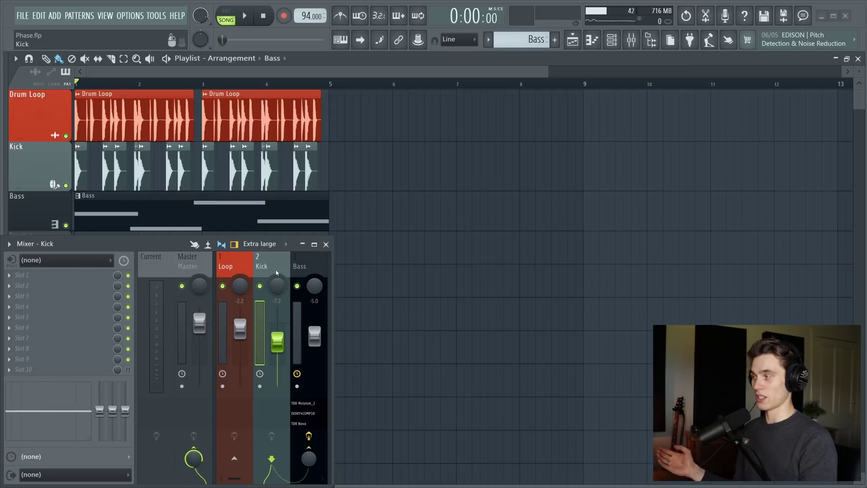
click(303, 267)
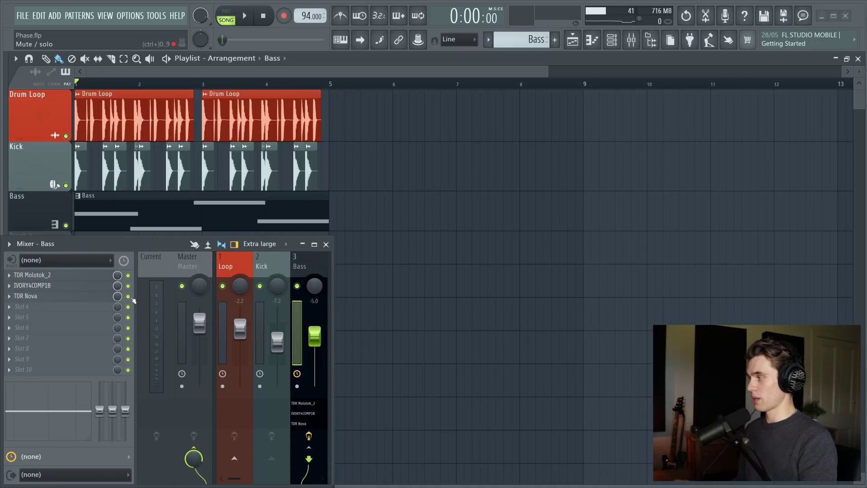
click(128, 285)
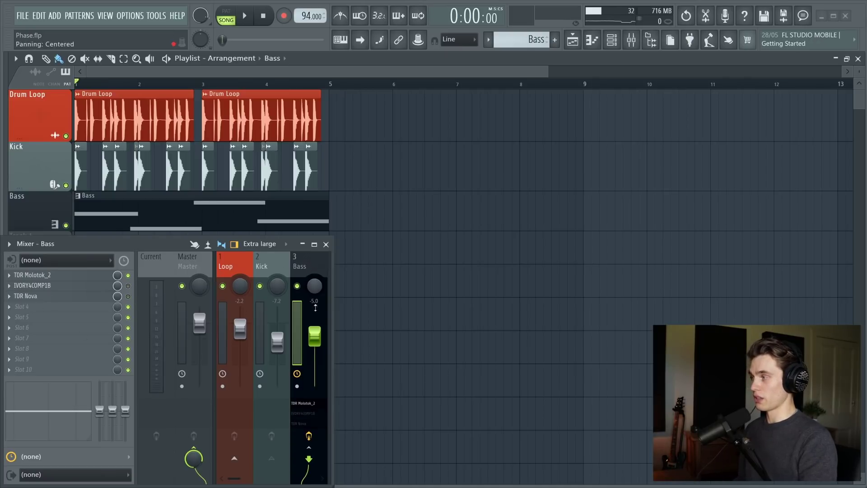
click(53, 276)
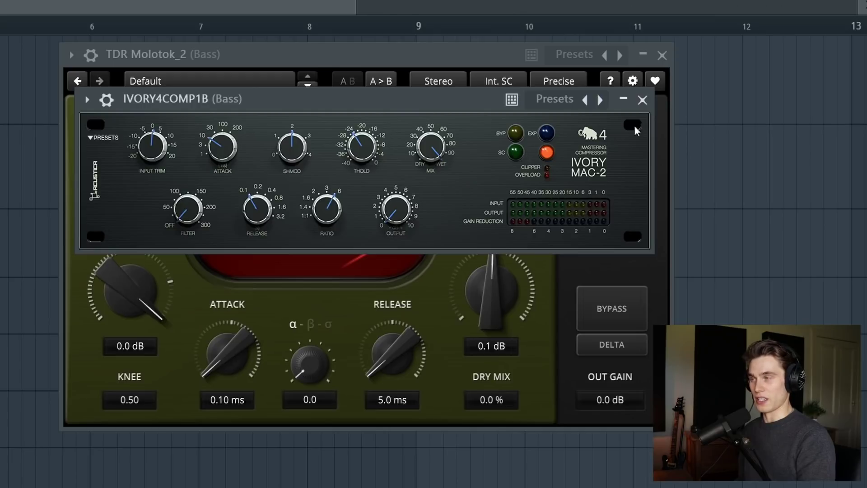
- Close the Ivory window and switch TDR Molotok_2 from Int. SC to Ext. SC
click(642, 100)
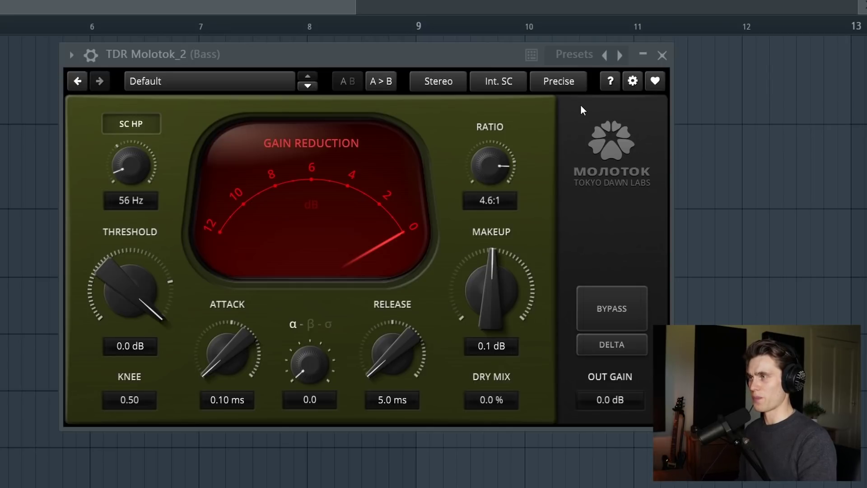
click(497, 80)
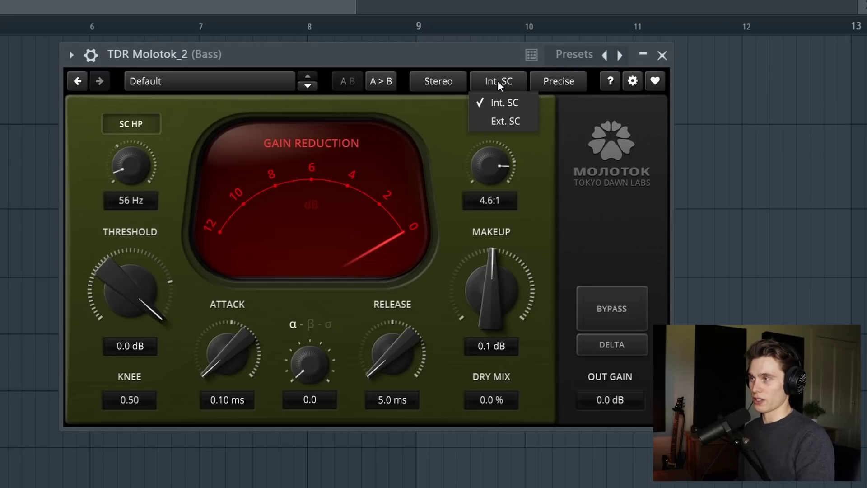
click(500, 125)
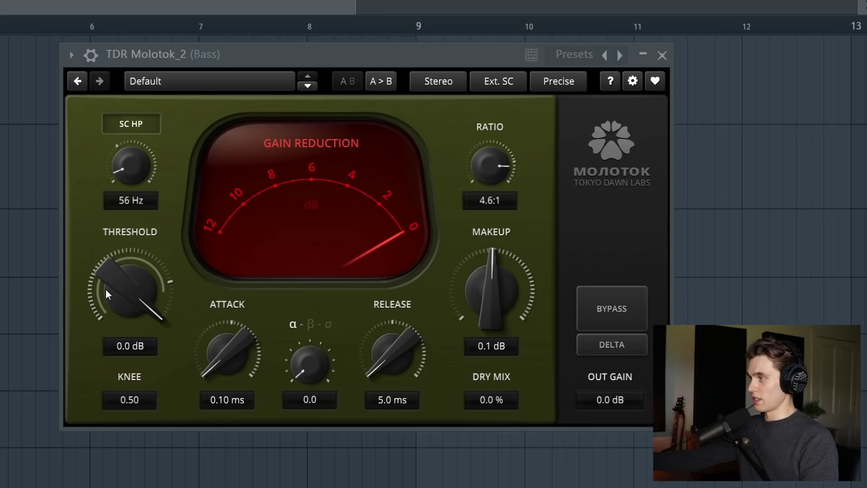
- Sweep Molotok's threshold down to about -21 dB, settle at -0.3 dB, and show the wrapper options
drag(106, 289, 149, 283)
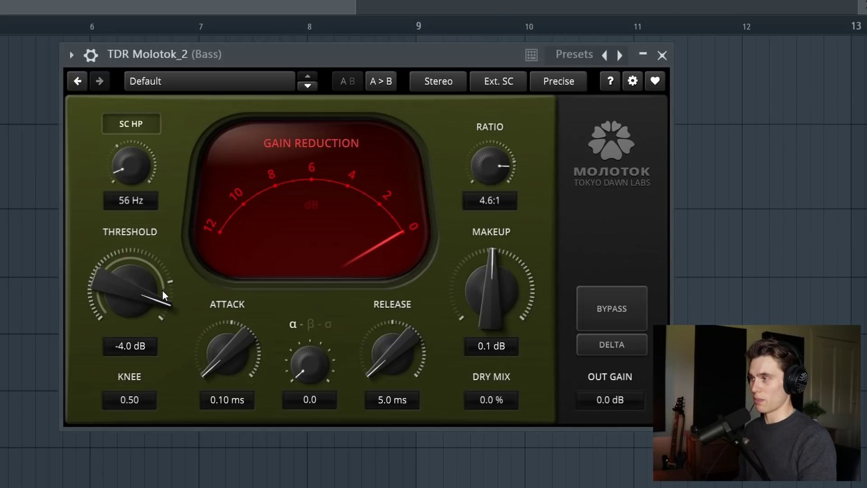
drag(129, 279, 100, 430)
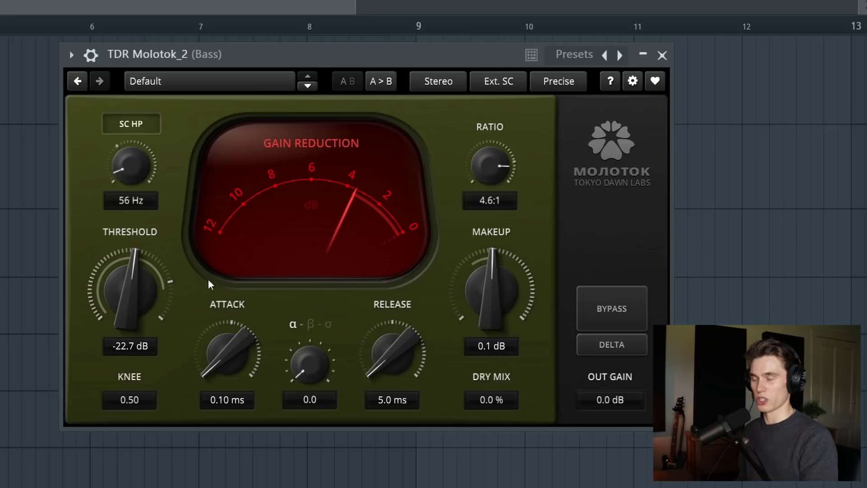
drag(143, 307, 153, 115)
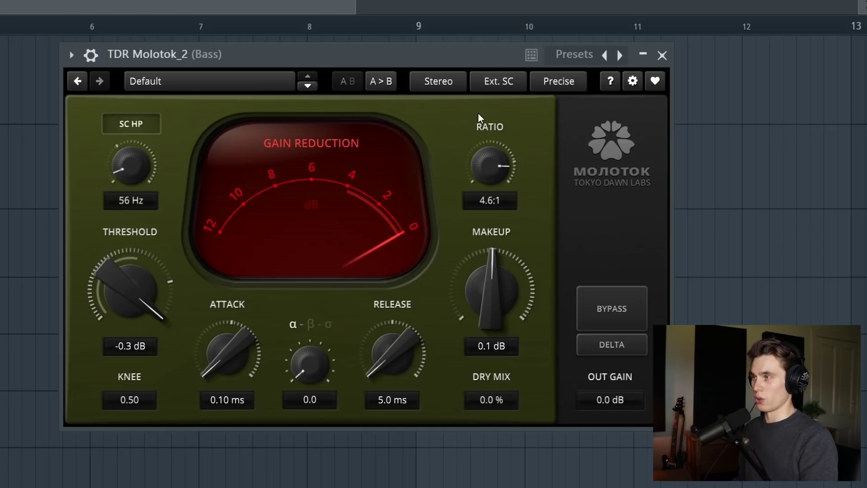
click(94, 58)
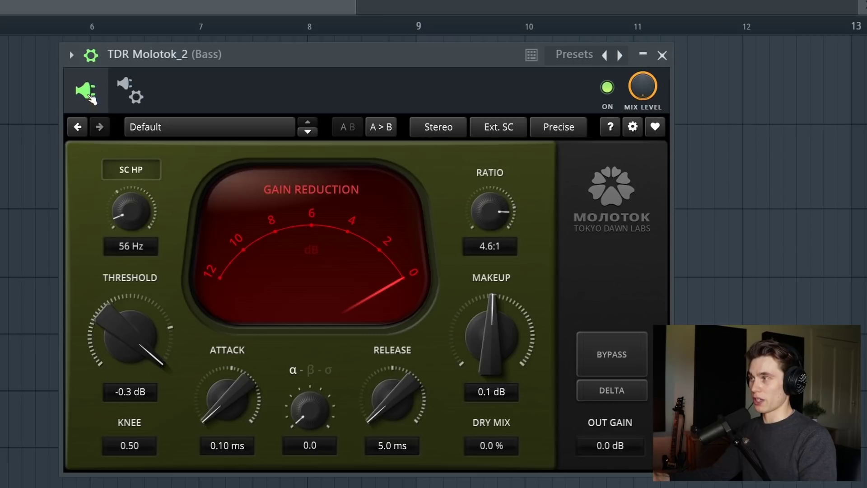
- Browse the Molotok wrapper's processing, general and troubleshooting settings pages
click(135, 90)
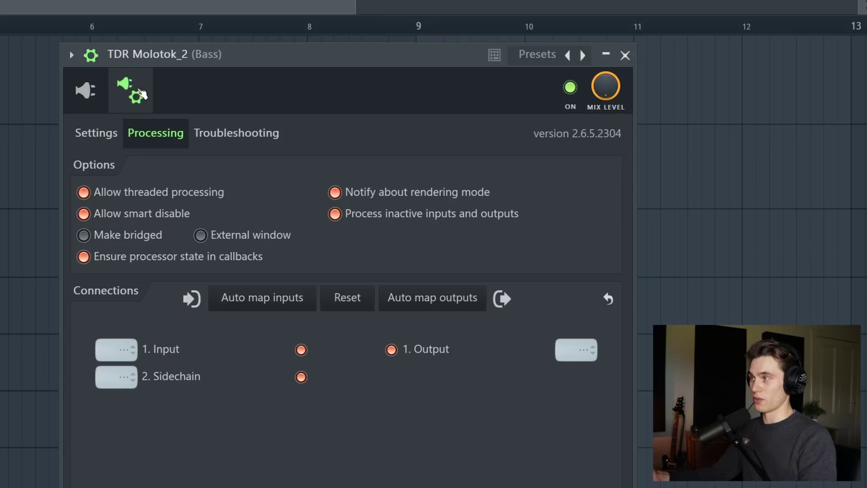
click(129, 90)
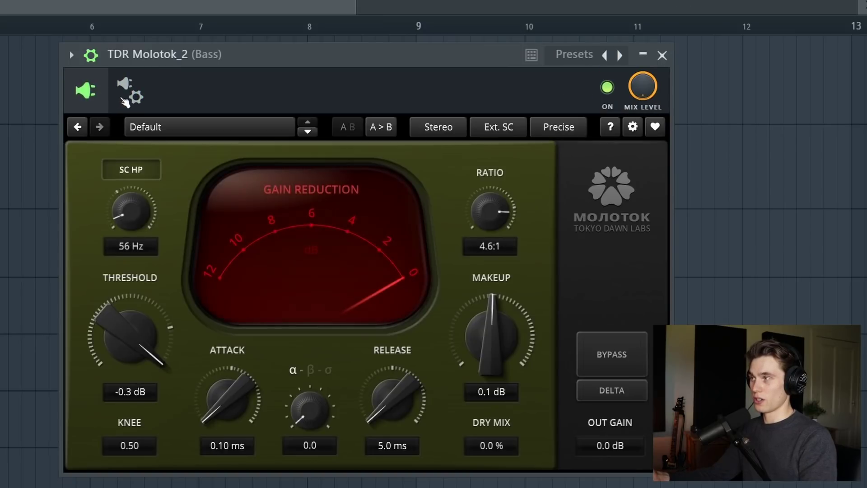
click(129, 97)
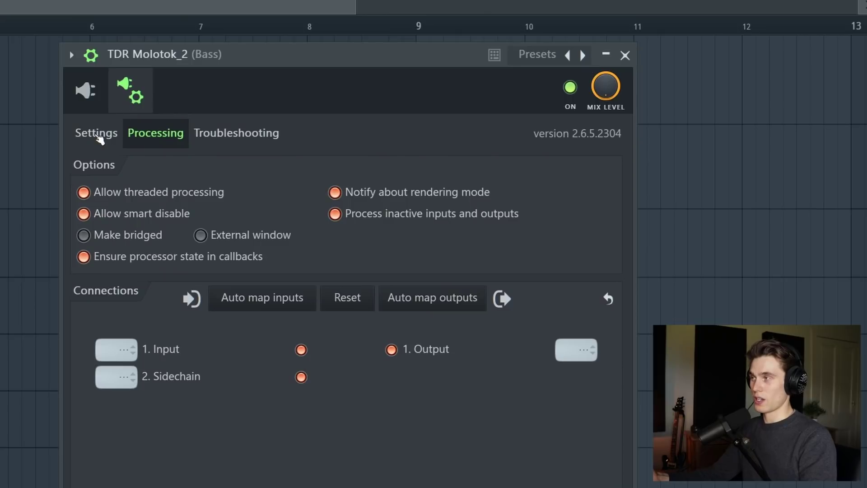
click(97, 134)
click(157, 136)
click(228, 136)
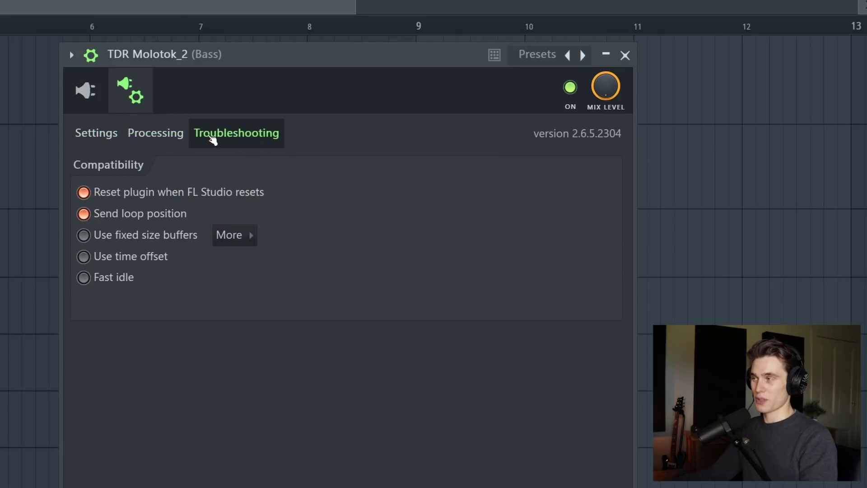
click(167, 135)
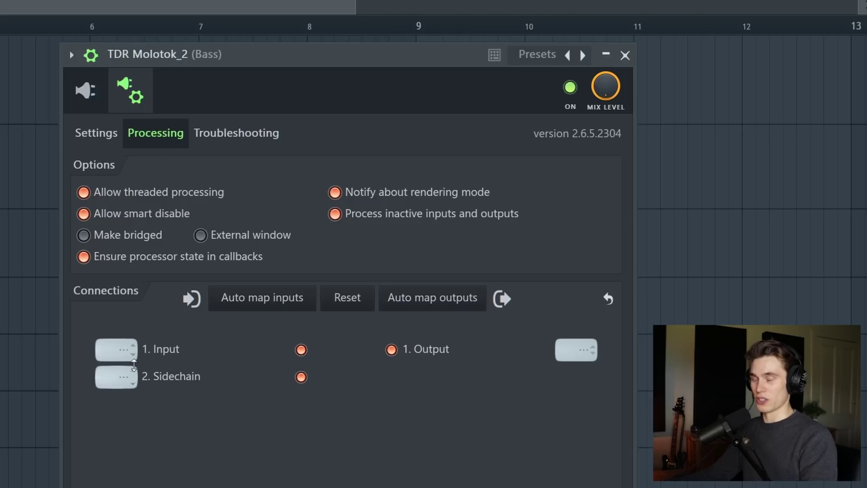
- Set the wrapper's 2. Sidechain input to Kick and recheck the processing connections
click(118, 382)
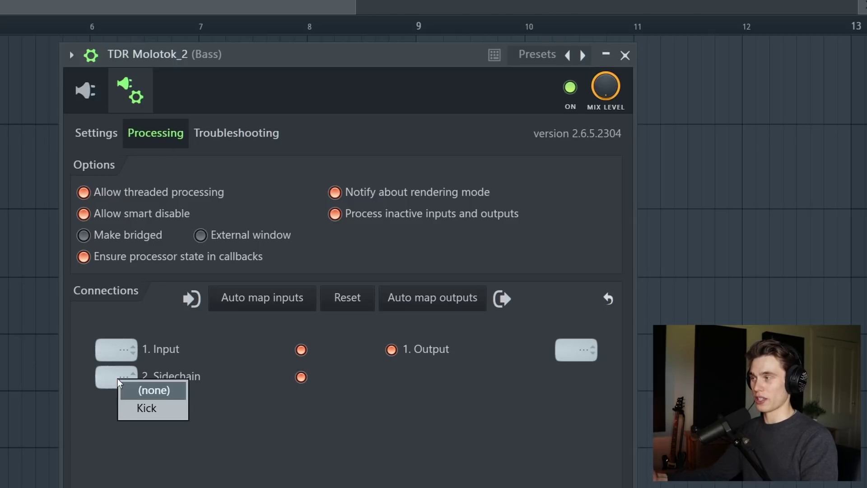
click(149, 413)
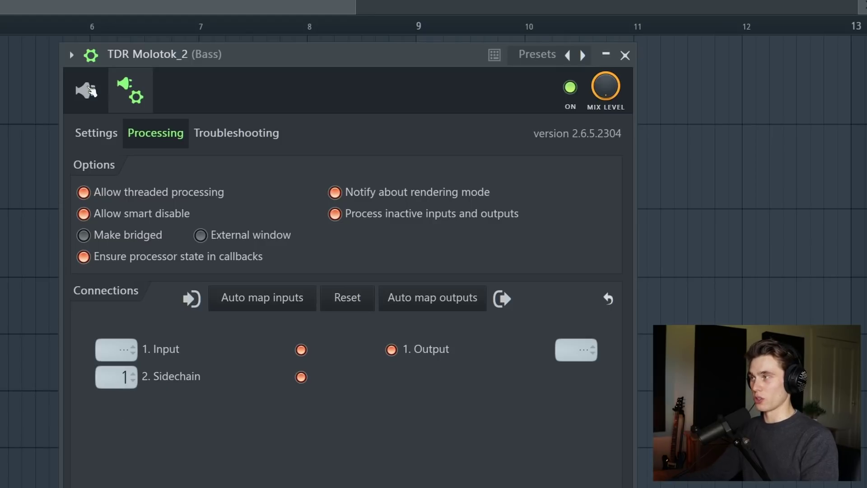
click(88, 90)
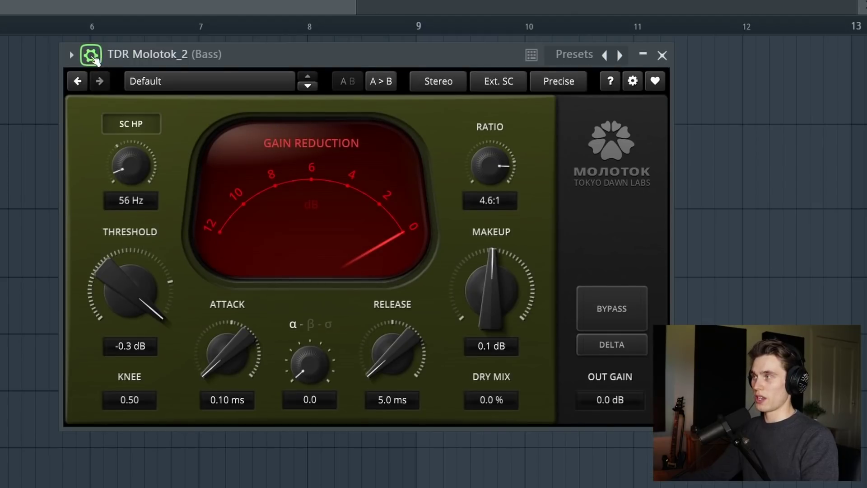
click(90, 63)
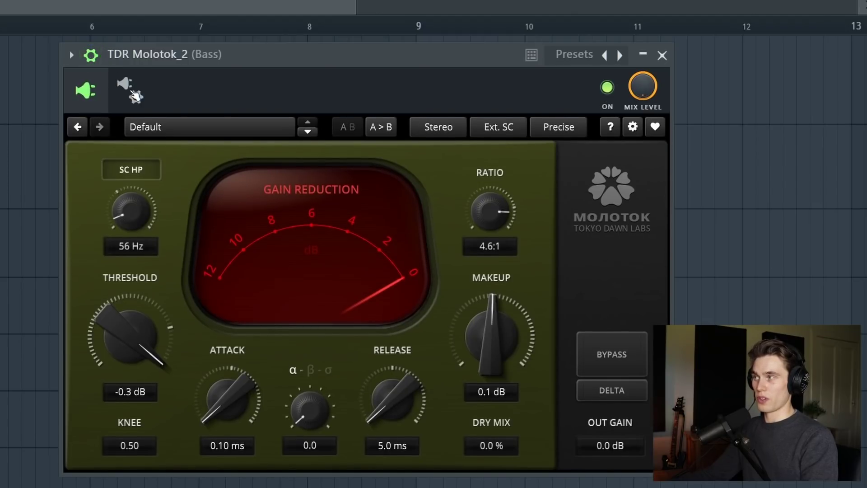
click(134, 93)
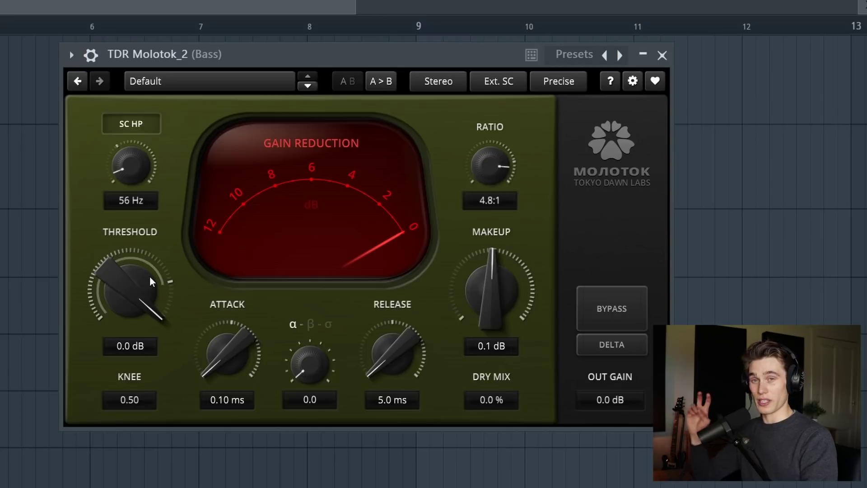
- Set Molotok's threshold to -41.7 dB and ratio to 7.1:1, stop playback, and close it
drag(130, 283, 125, 338)
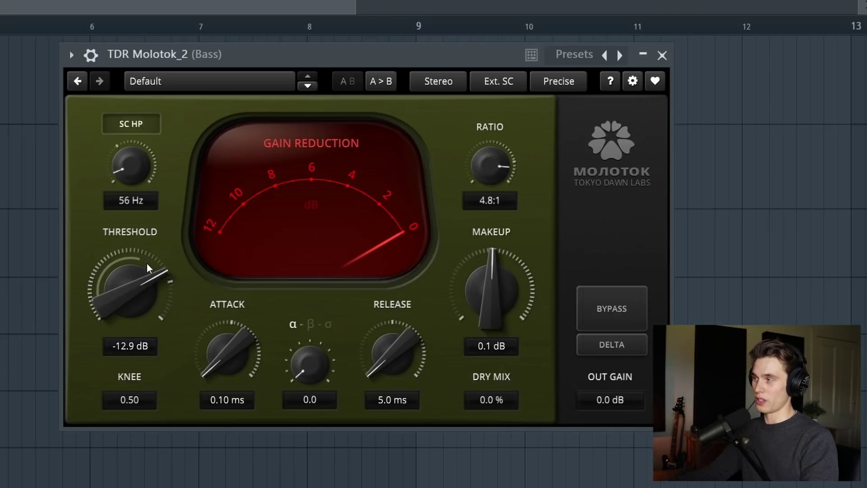
drag(147, 266, 114, 347)
scroll(107, 283, down, 3)
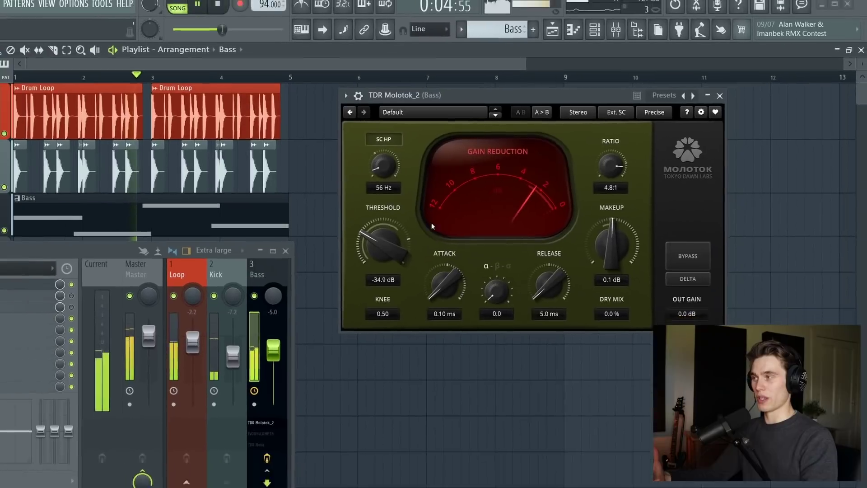
scroll(383, 244, down, 5)
drag(612, 166, 615, 140)
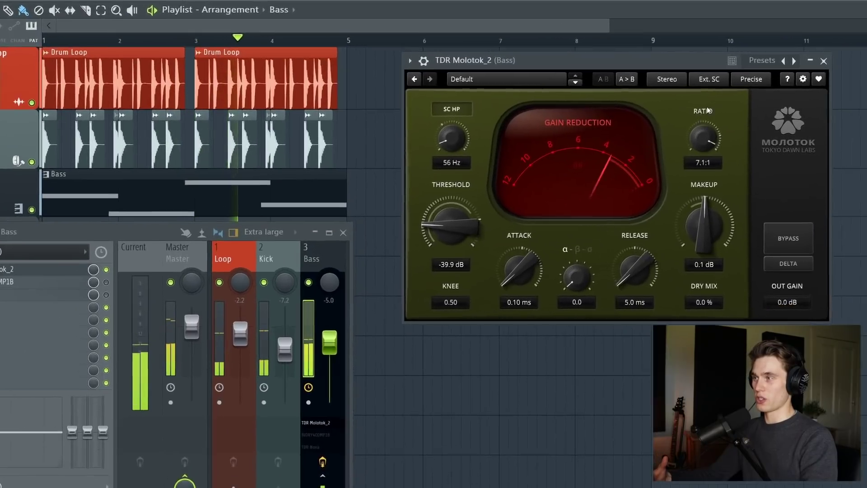
scroll(452, 231, down, 2)
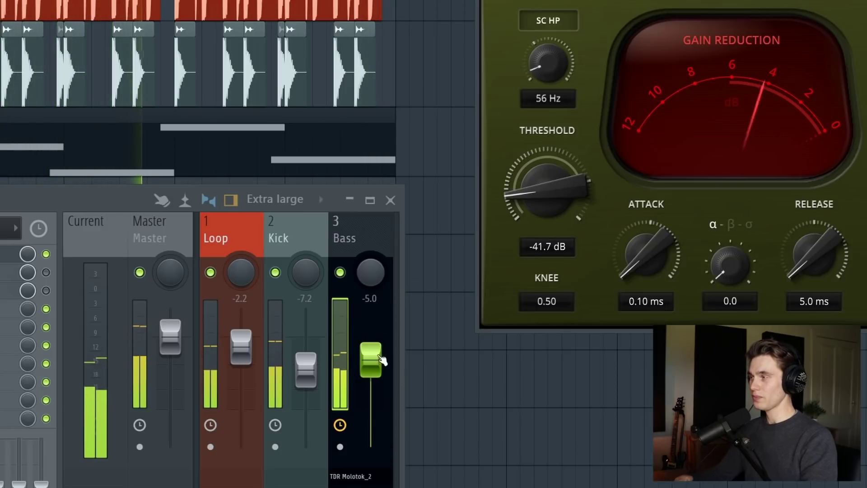
key(space)
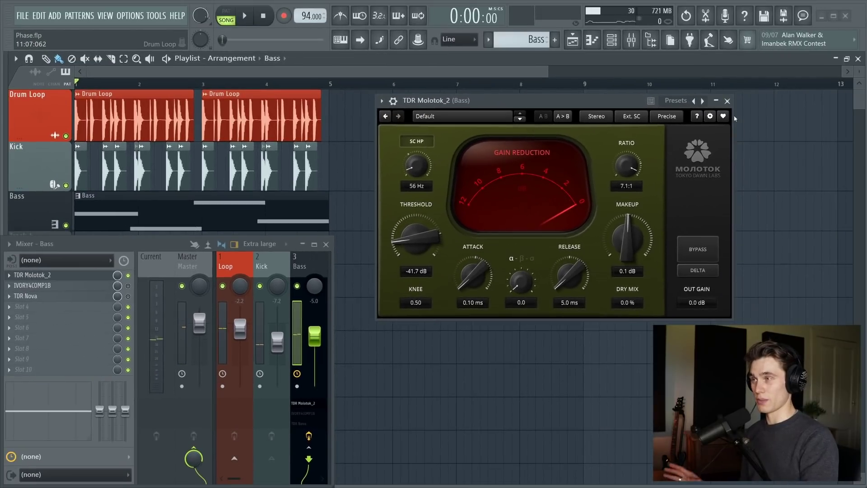
click(727, 101)
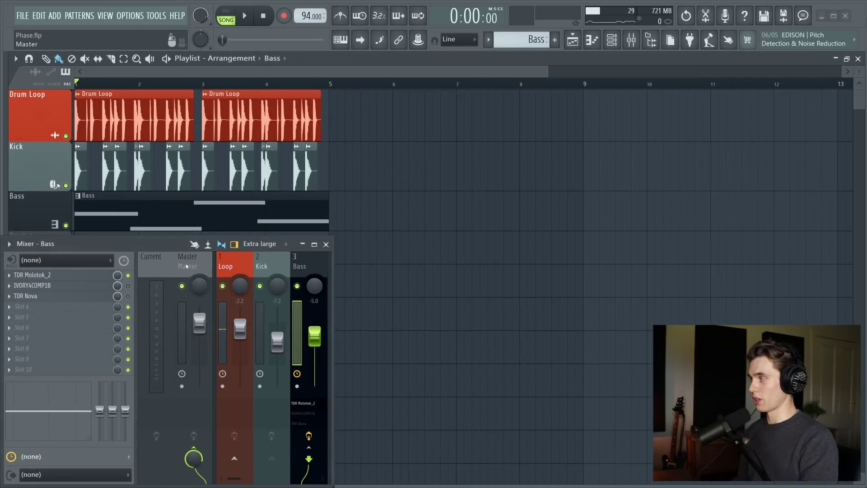
- Enable and open the Bass track's IVORY4COMP1B, then switch on its SC sidechain button
click(128, 286)
click(92, 290)
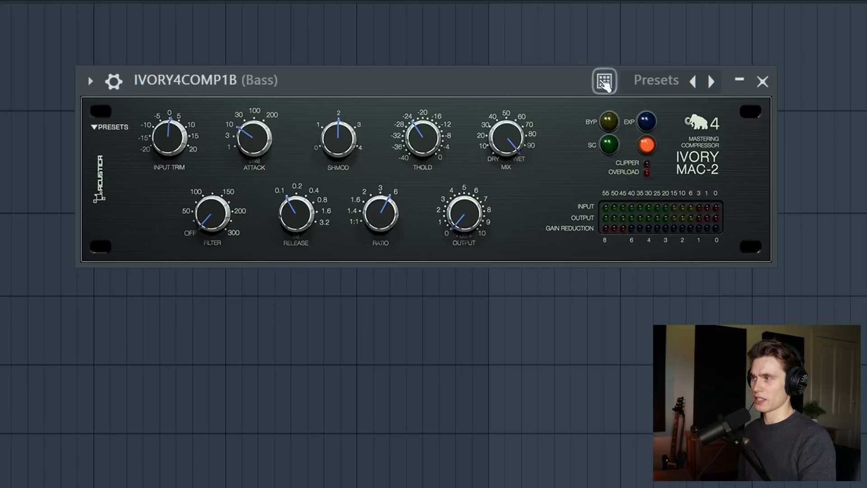
click(610, 145)
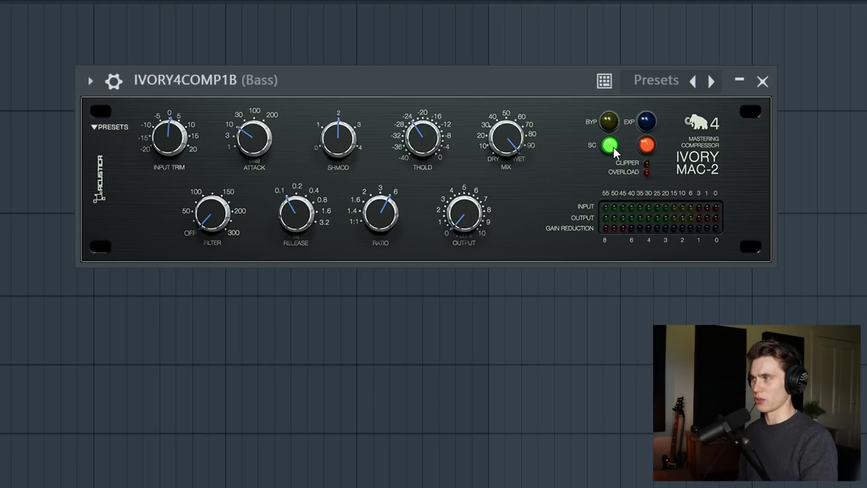
- Show the Ivory wrapper's Plugin settings on the Processing page
click(114, 81)
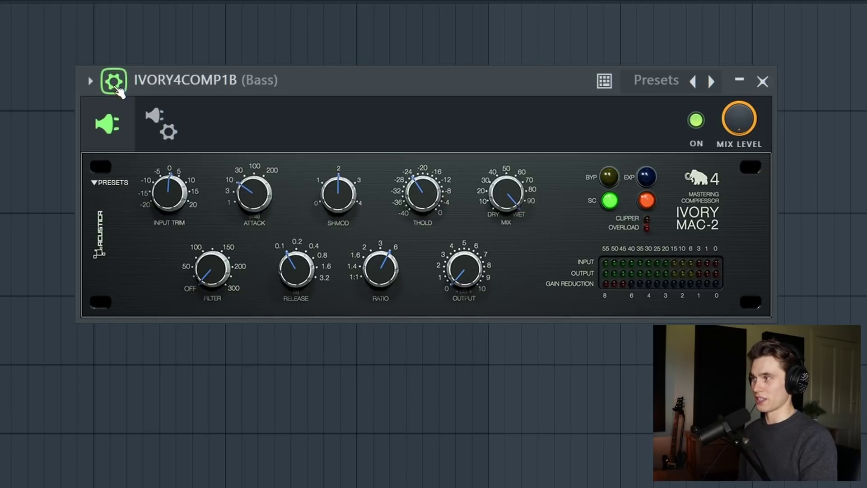
click(170, 127)
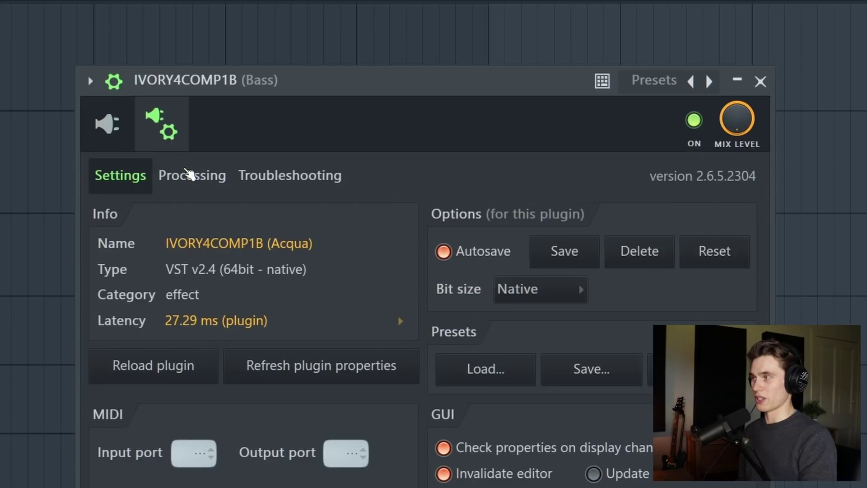
click(192, 176)
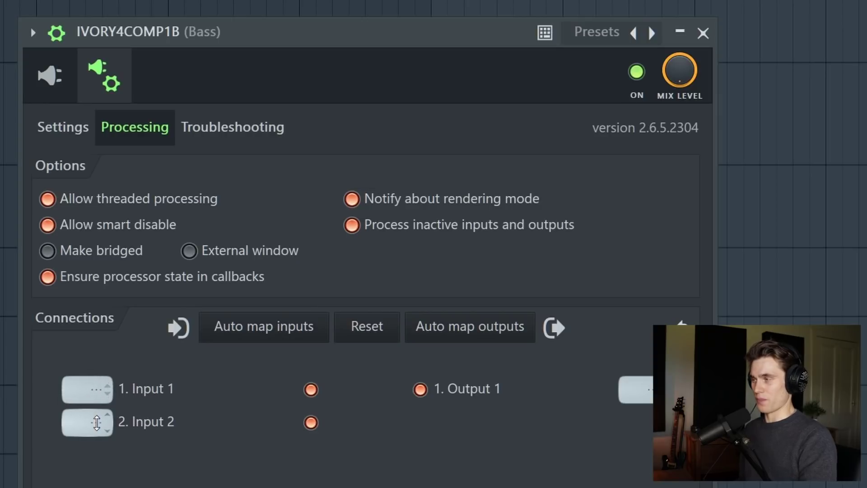
- Route Kick (1) into 2. Input 2, hide the wrapper strip, and close the compressor
click(97, 422)
click(136, 458)
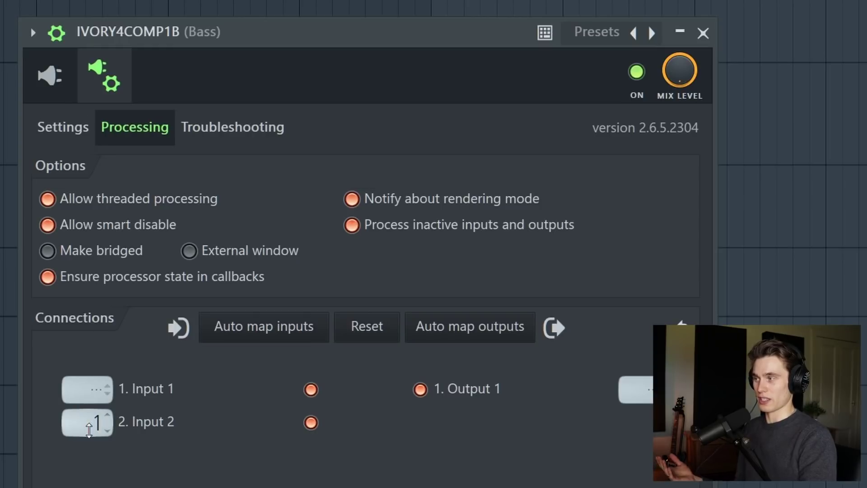
click(90, 424)
click(106, 459)
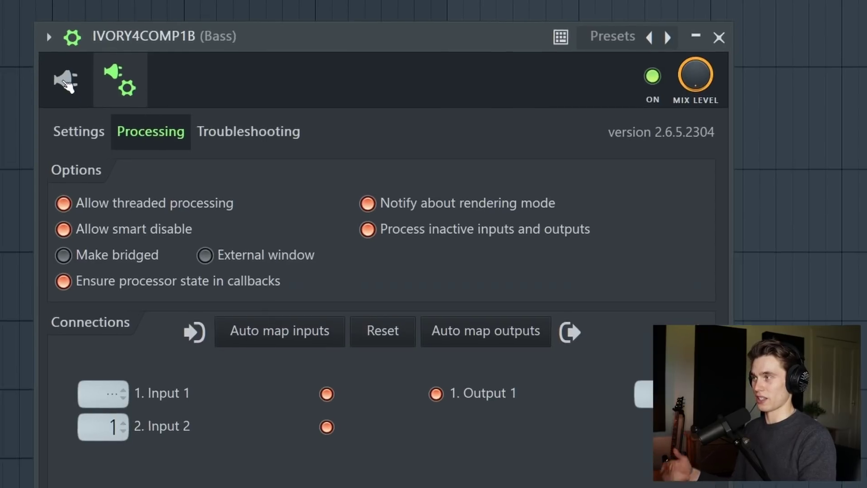
click(129, 90)
click(118, 48)
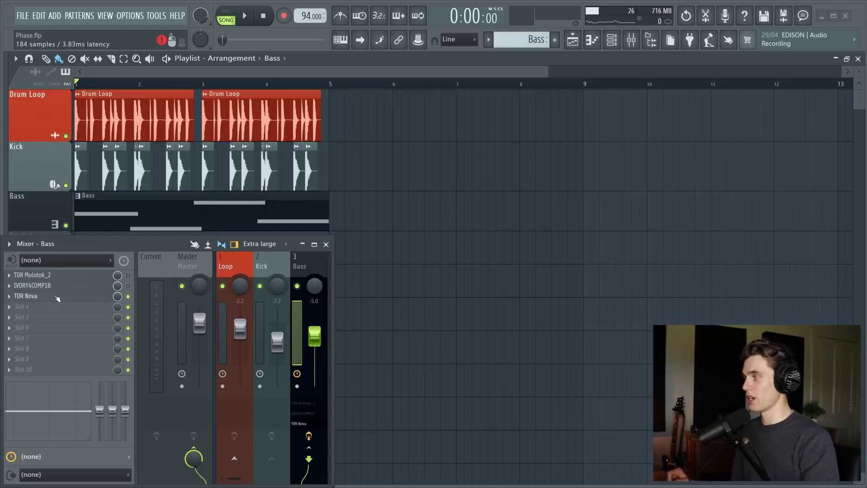
- Open TDR Nova on the Bass track and dip band III to -0.1 dB at 1992 Hz, Q 0.50
click(53, 297)
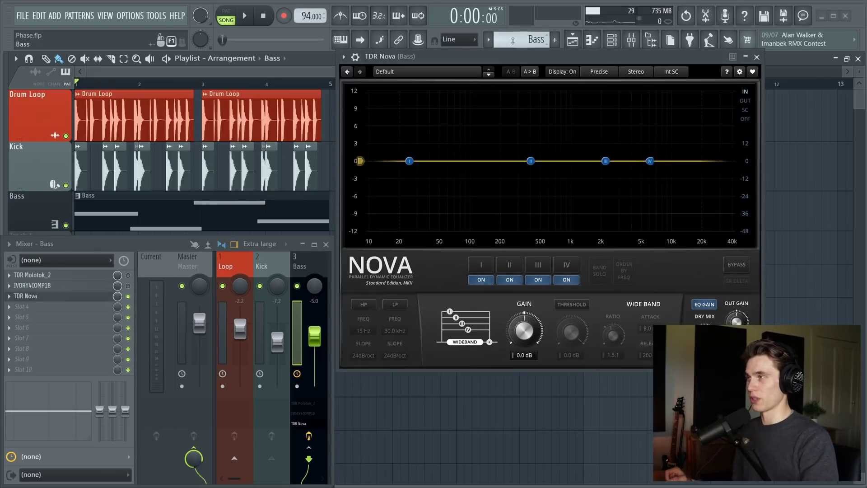
drag(513, 62, 503, 81)
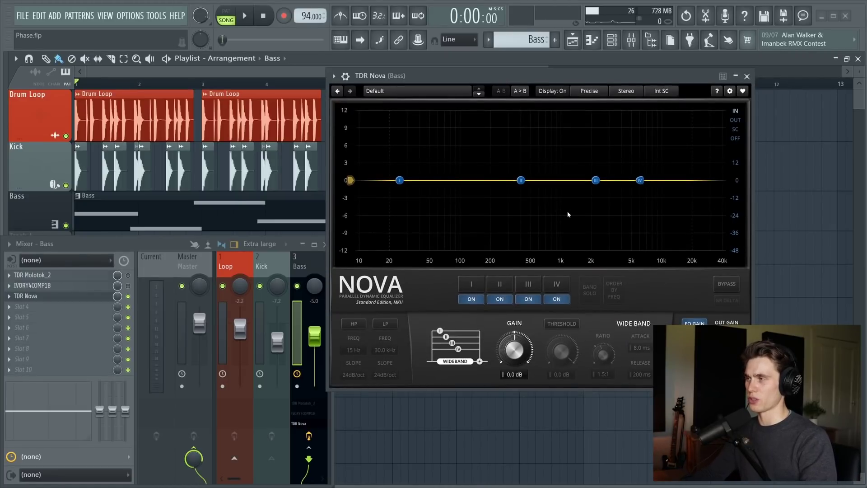
drag(550, 78, 547, 80)
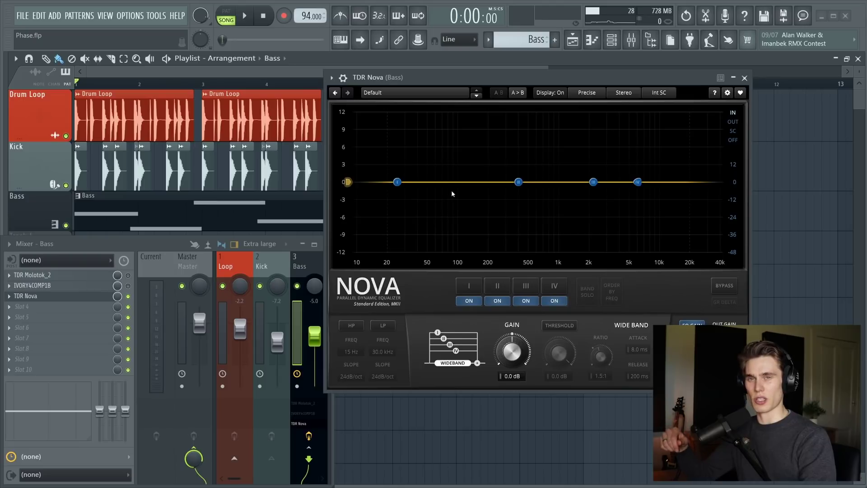
mouse_move(593, 185)
mouse_down()
mouse_move(600, 186)
mouse_move(598, 223)
mouse_move(596, 190)
mouse_up()
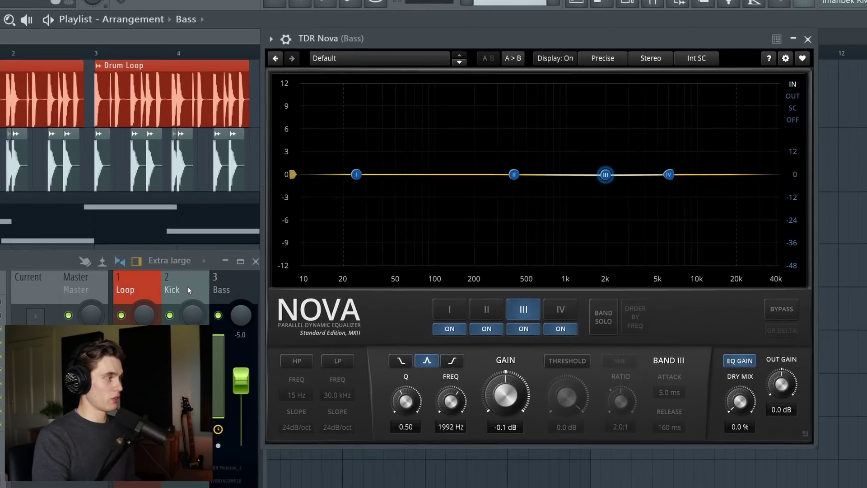
- On the Bass mixer track, switch TDR Nova's sidechain from Int SC to Ext SC
click(189, 291)
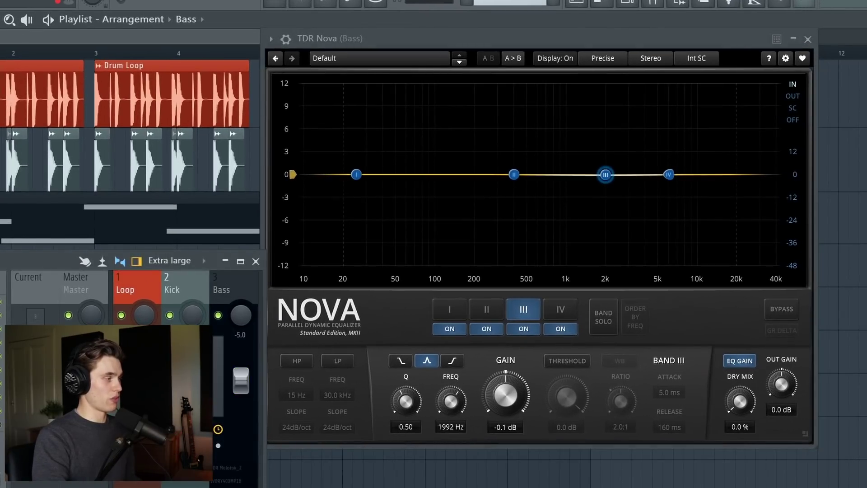
click(241, 286)
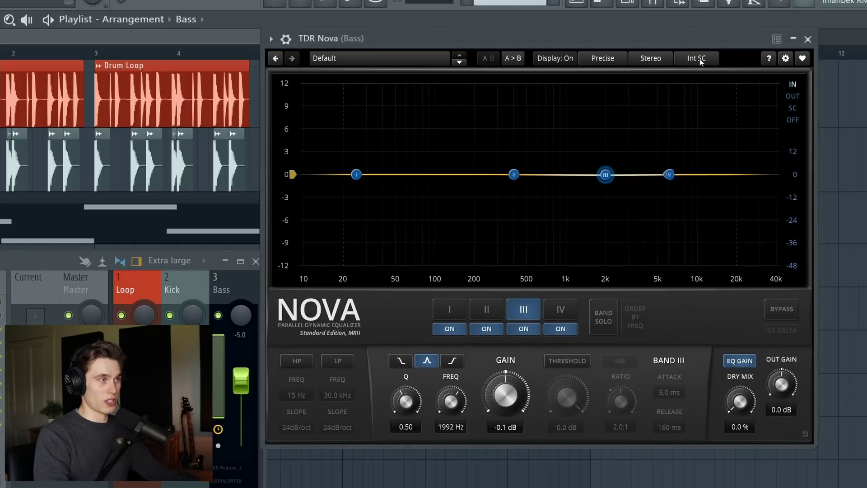
click(699, 62)
click(702, 88)
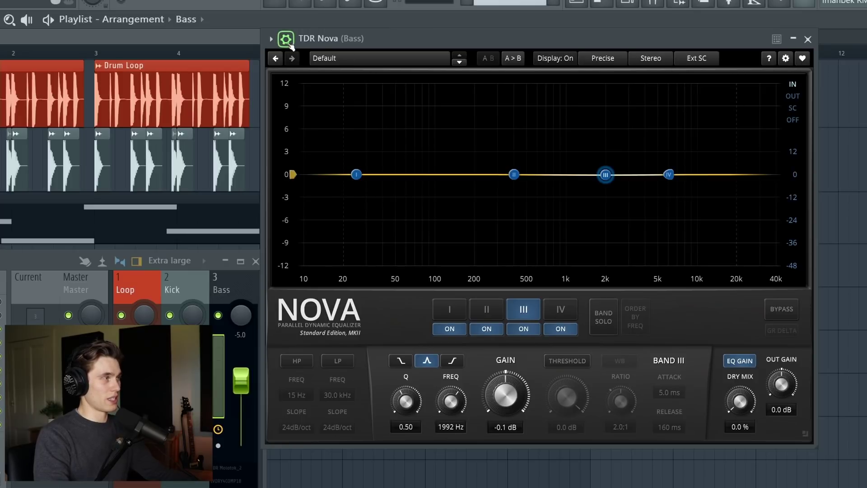
- In Nova's wrapper Processing settings, set 2. Aux Input to Kick and return to the editor
click(290, 44)
click(316, 66)
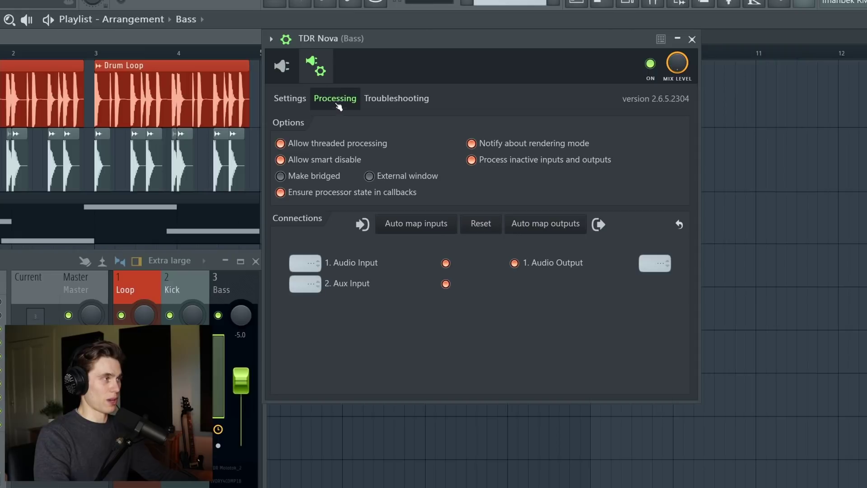
click(304, 286)
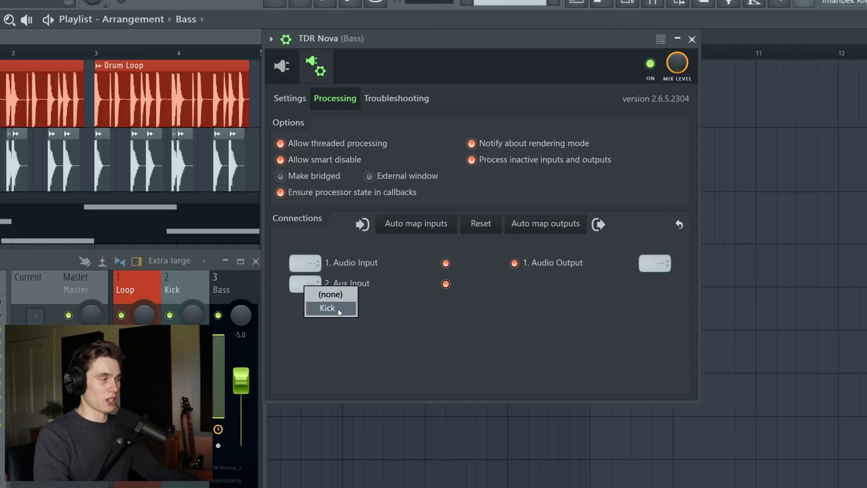
click(338, 307)
click(271, 39)
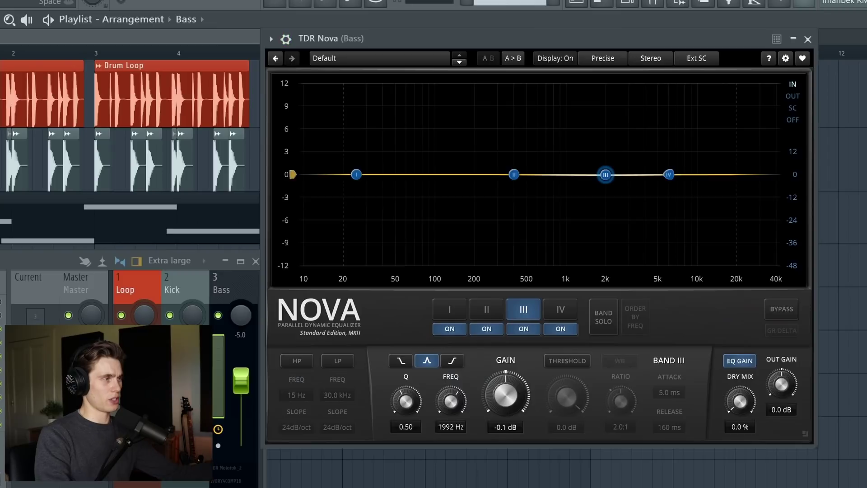
- Play the song, show the sidechain spectrum in Nova's graph, and make Band I dynamic
key(space)
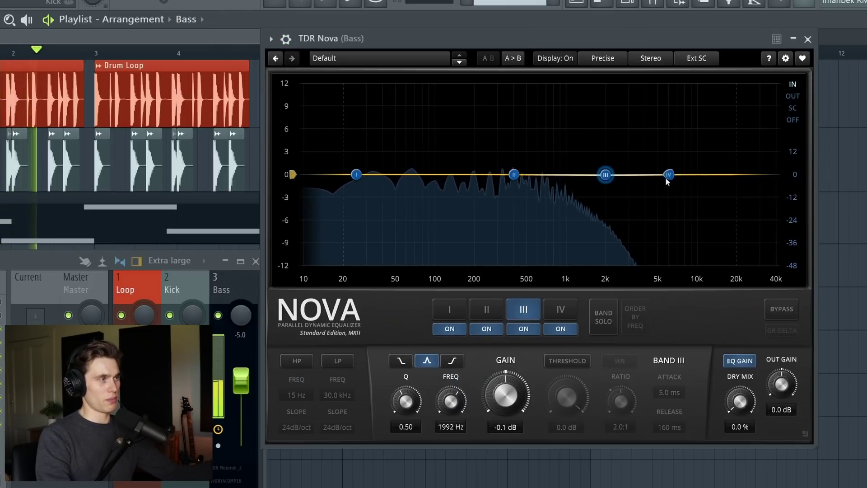
click(792, 109)
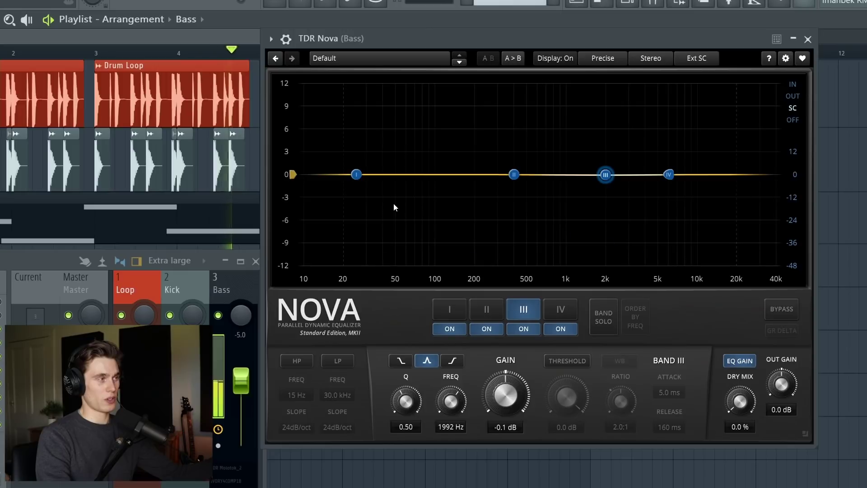
click(356, 175)
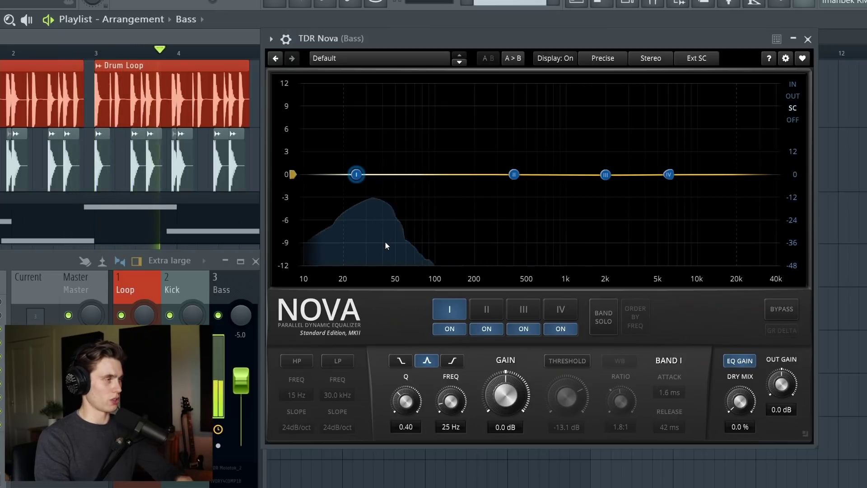
click(567, 360)
- Set Band I's threshold to -24.2 dB and its frequency to 29 Hz, then stop playback
drag(566, 397, 553, 449)
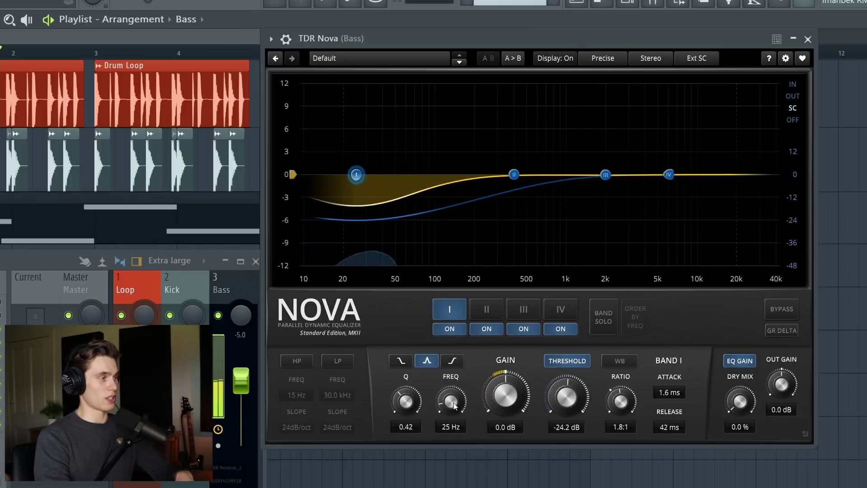
drag(454, 405, 505, 262)
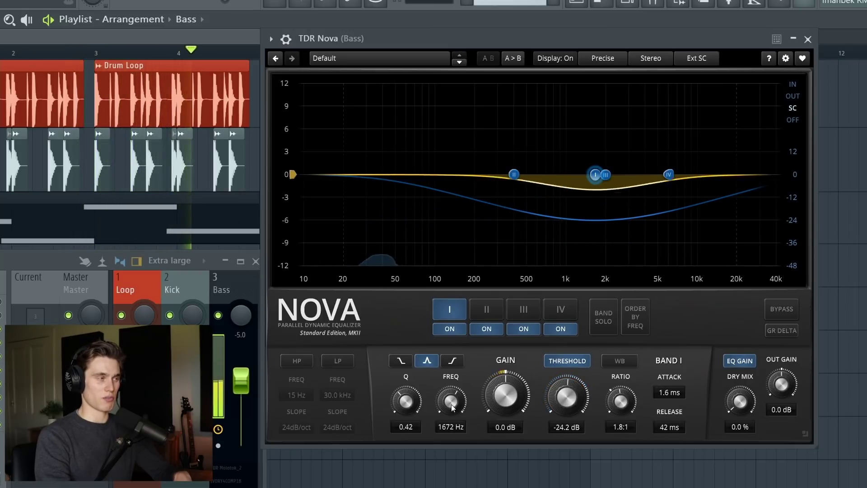
drag(453, 407, 444, 484)
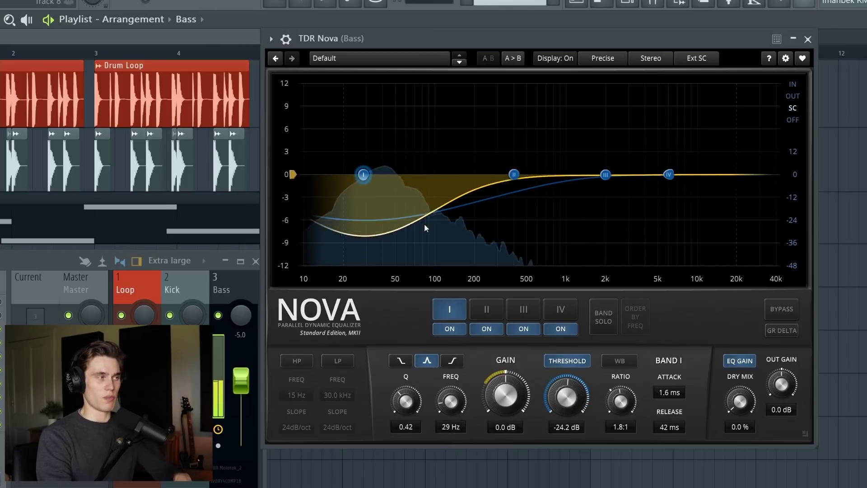
key(space)
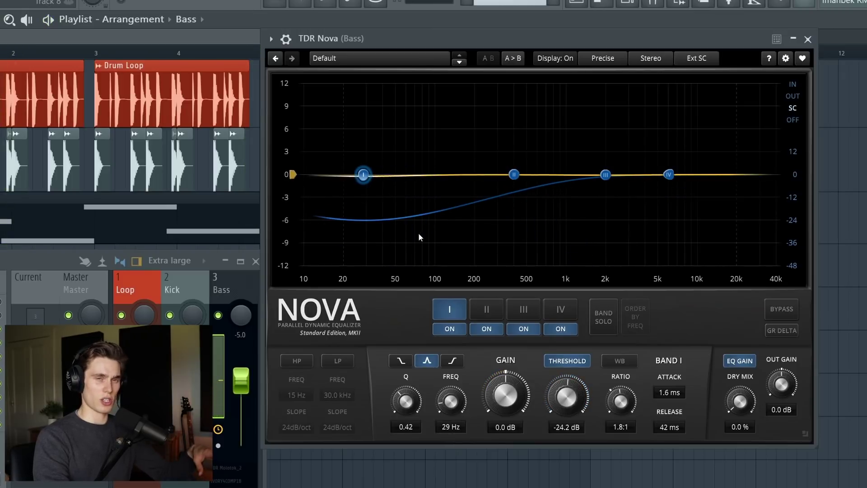